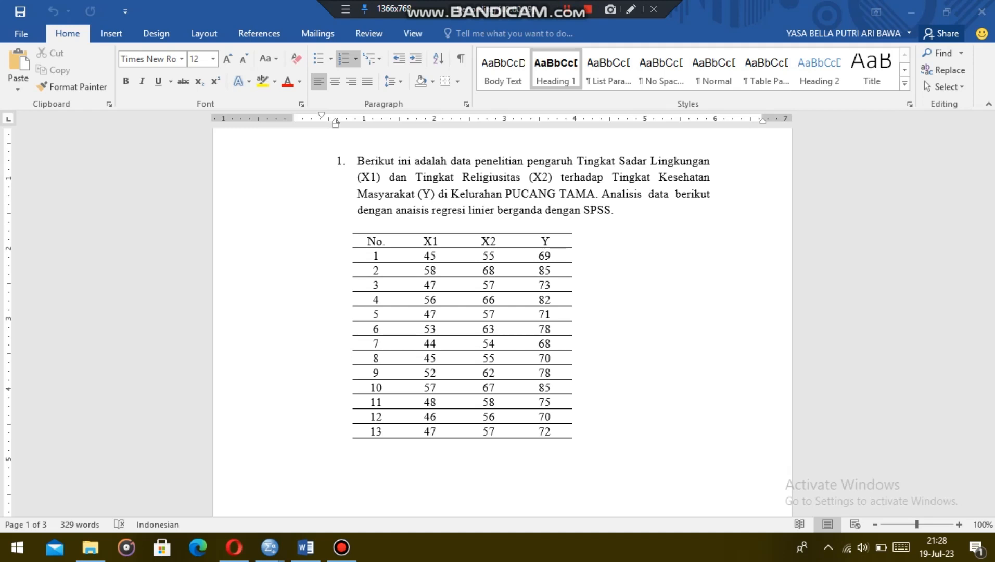
Switch to the kesehatan 1.sav dataset in SPSS and display its data values
mouse_move(270, 547)
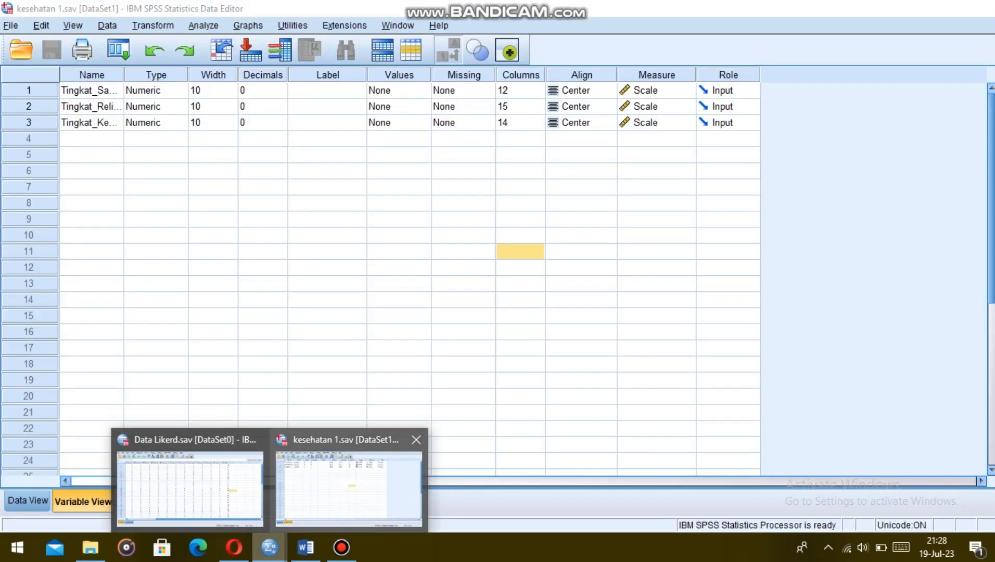
click(349, 489)
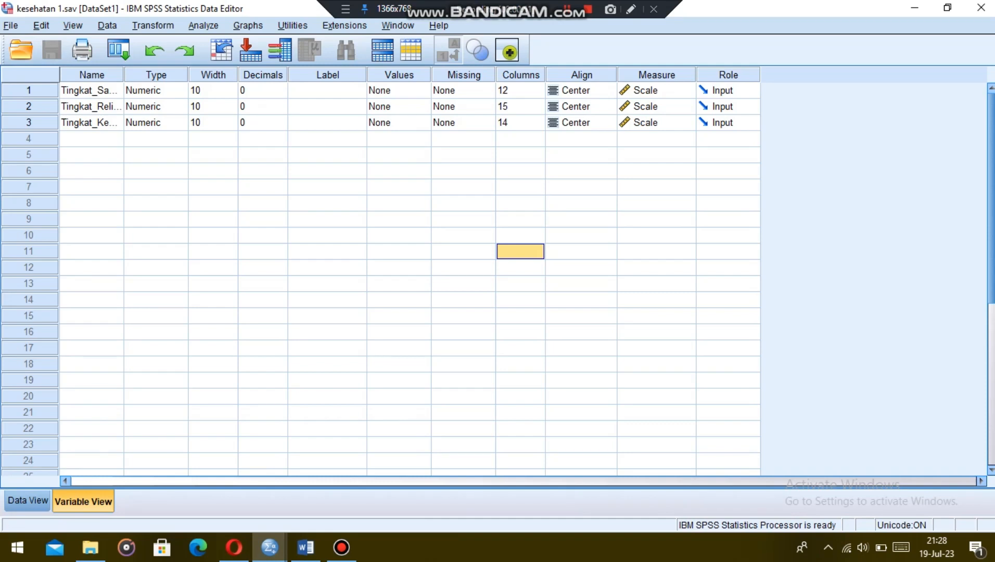
click(28, 501)
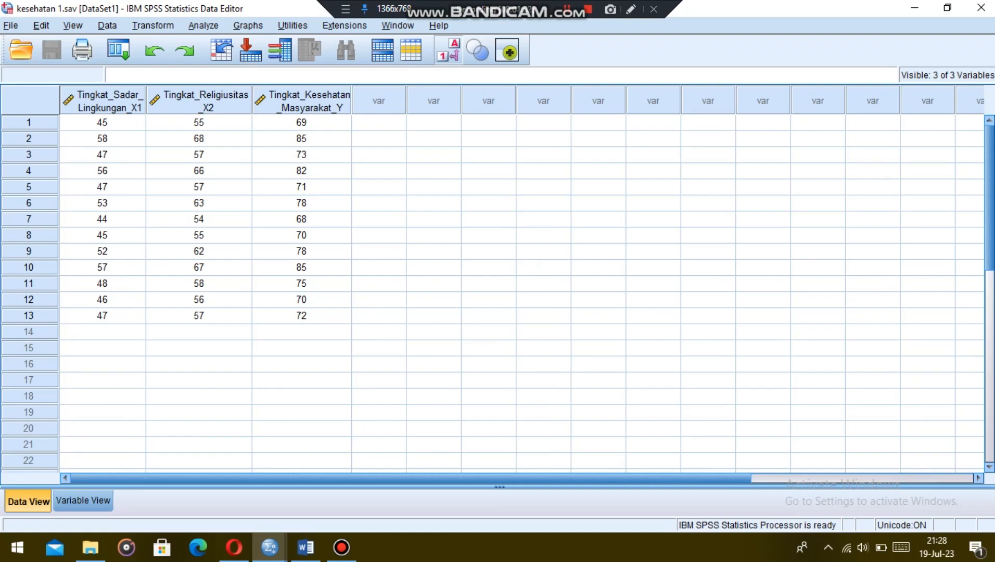
Set up a Linear Regression with Tingkat_Kesehatan_Masyarakat_Y as dependent and Tingkat_Sadar_Lingkungan_X1 and Tingkat_Religiusitas_X2 as independent variables
click(204, 26)
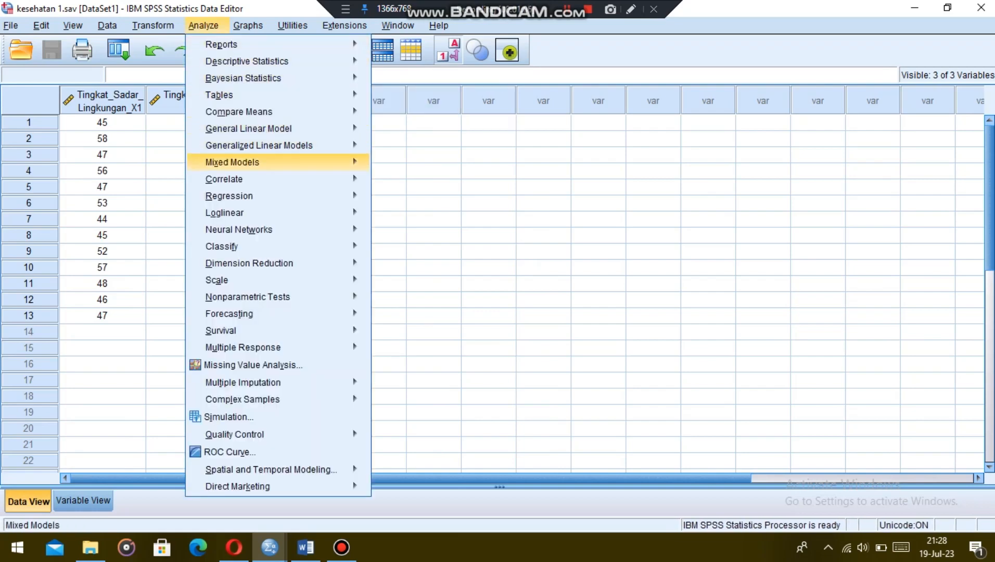
mouse_move(229, 196)
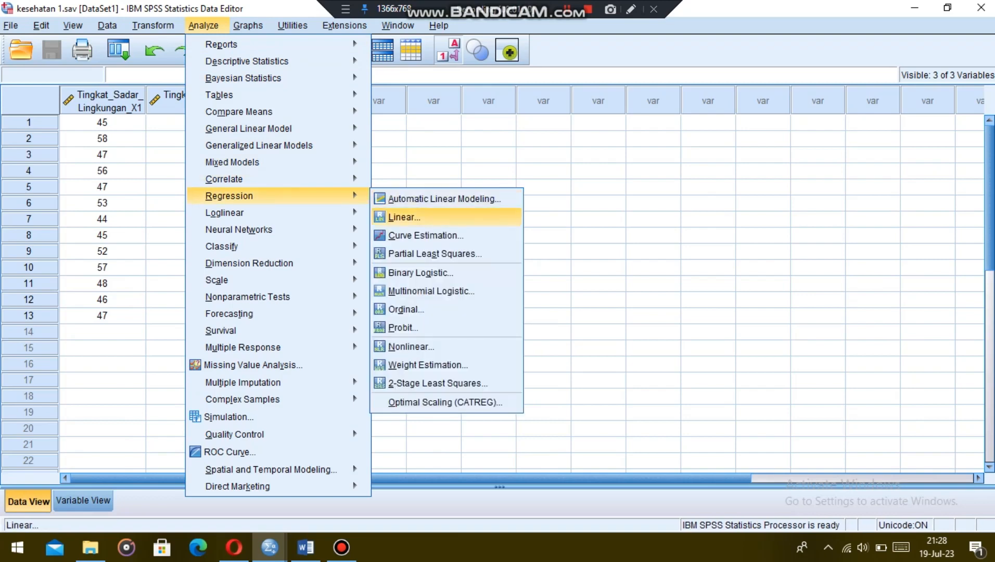
click(404, 217)
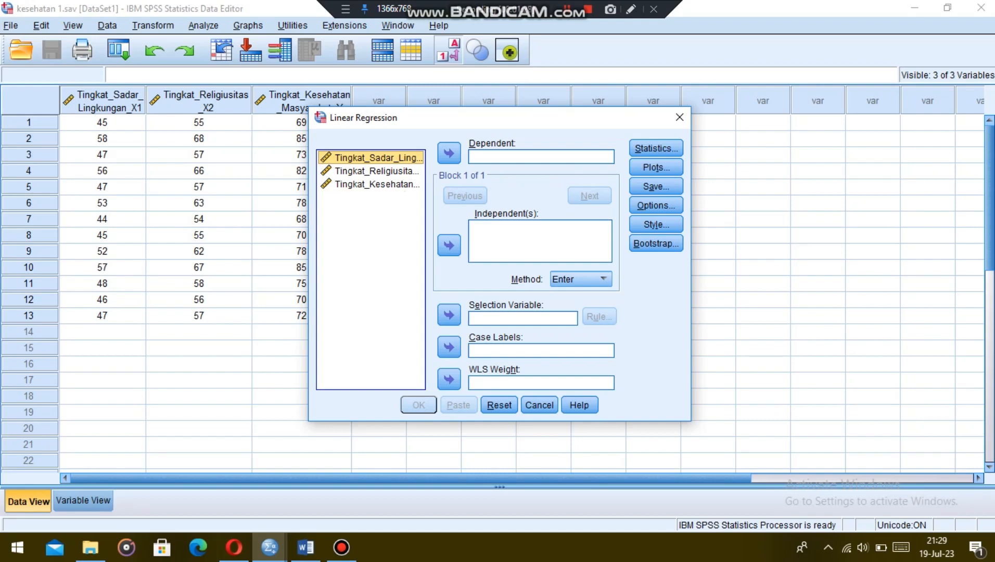
click(377, 184)
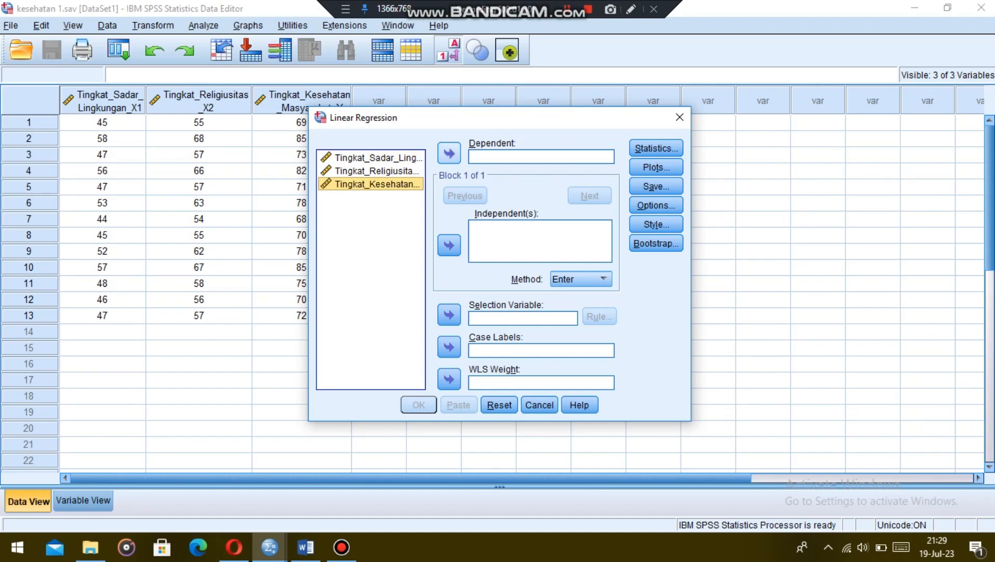
click(450, 153)
click(377, 157)
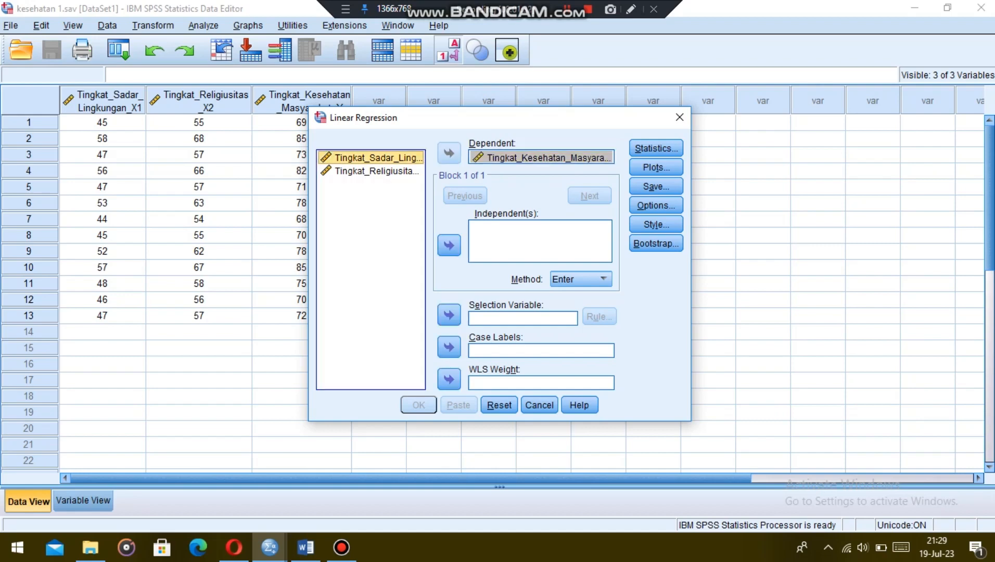
click(449, 245)
click(377, 171)
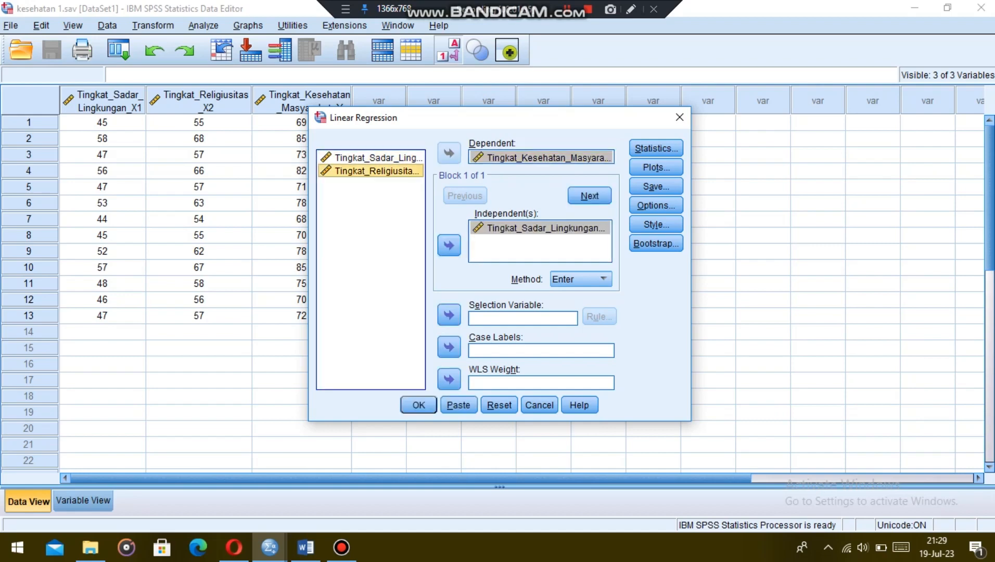
click(449, 246)
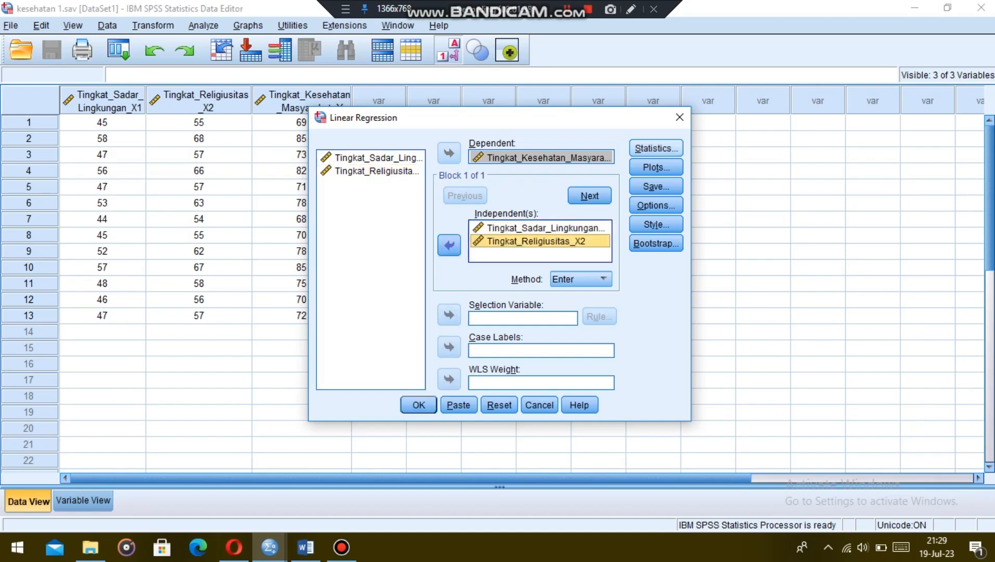
Add R squared change, Descriptives, Part and partial correlations, and Collinearity diagnostics to the regression statistics
click(656, 148)
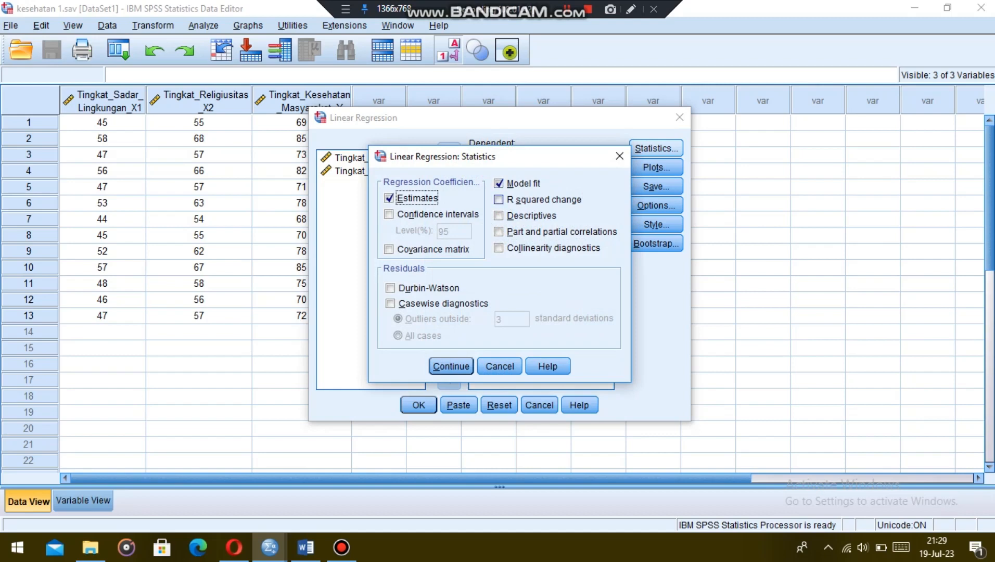
click(499, 199)
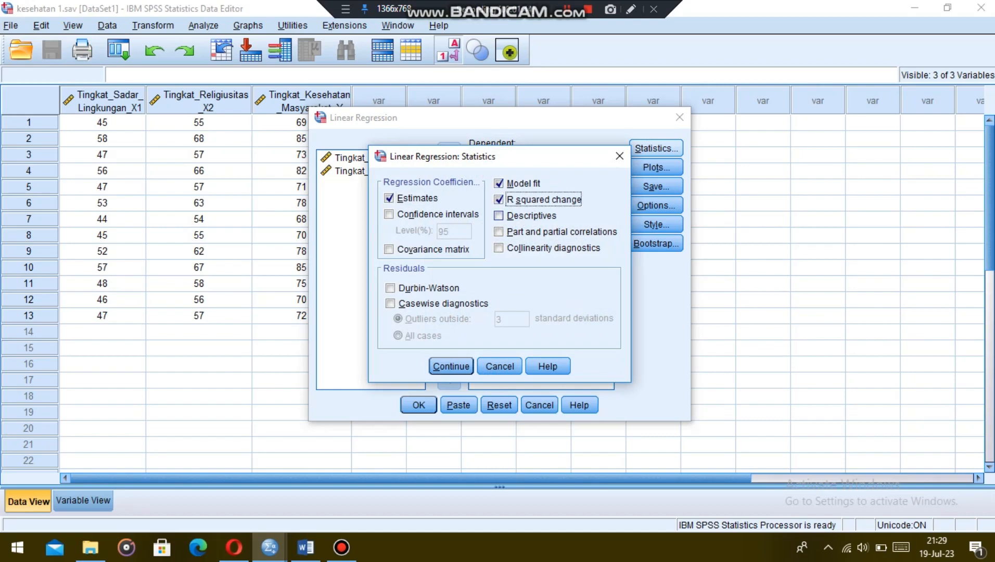
click(499, 216)
click(499, 232)
click(498, 248)
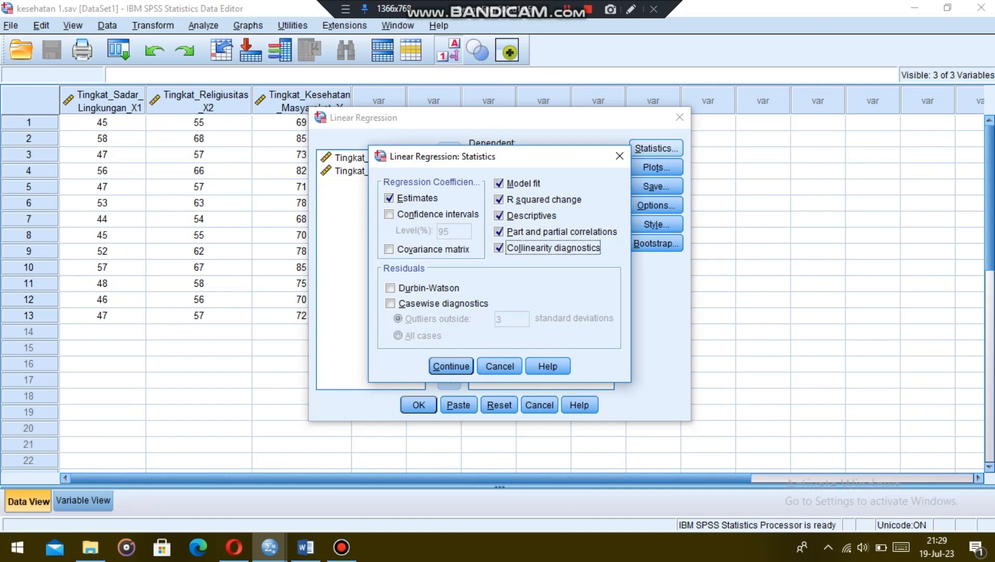
click(451, 366)
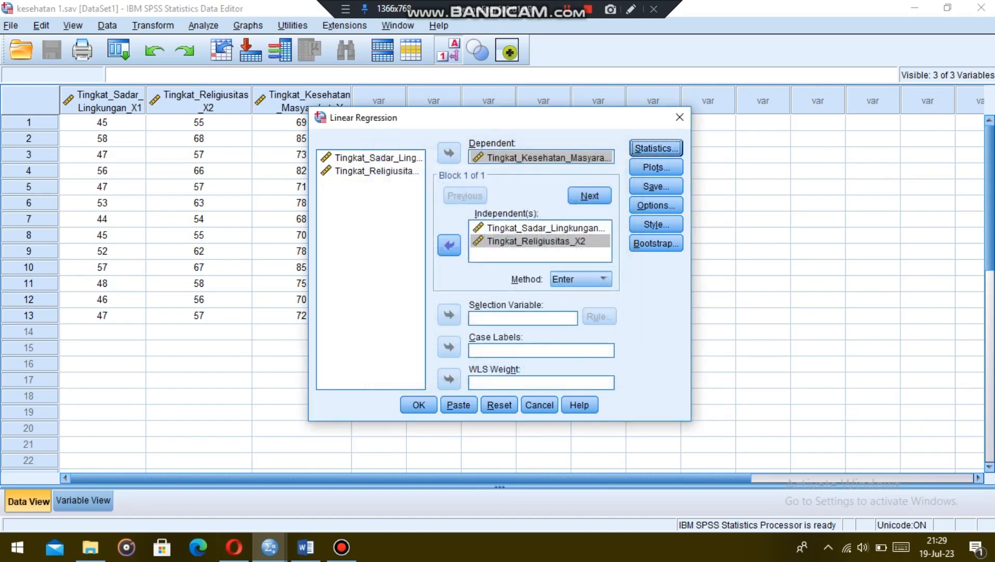
Include a histogram of the standardized residuals and run the regression with the default options
click(656, 167)
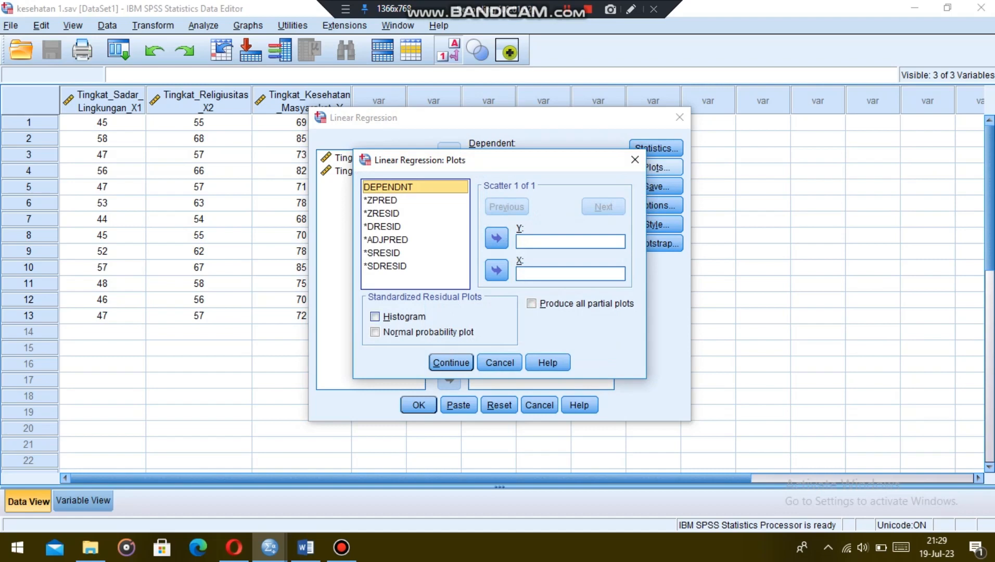
click(375, 316)
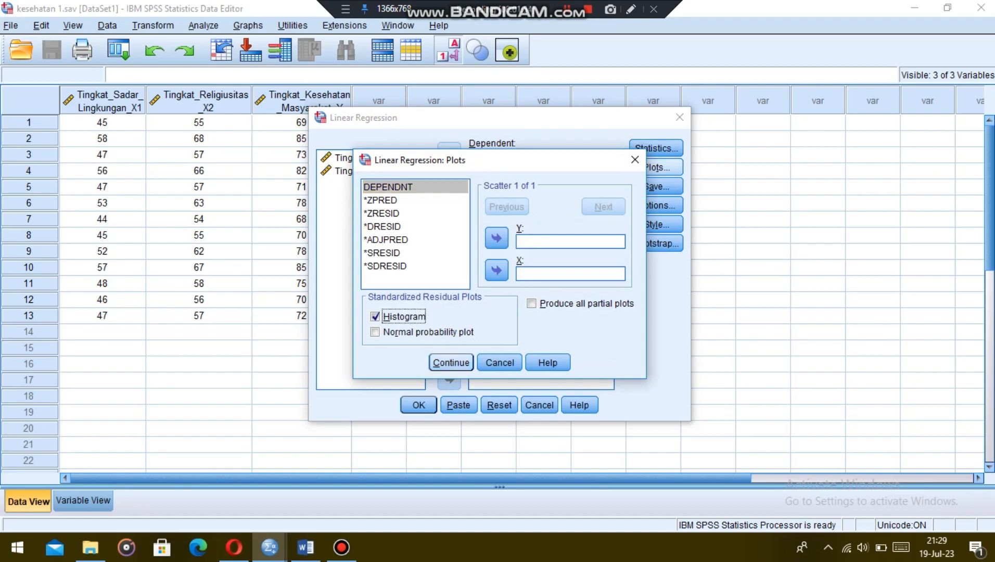
click(451, 363)
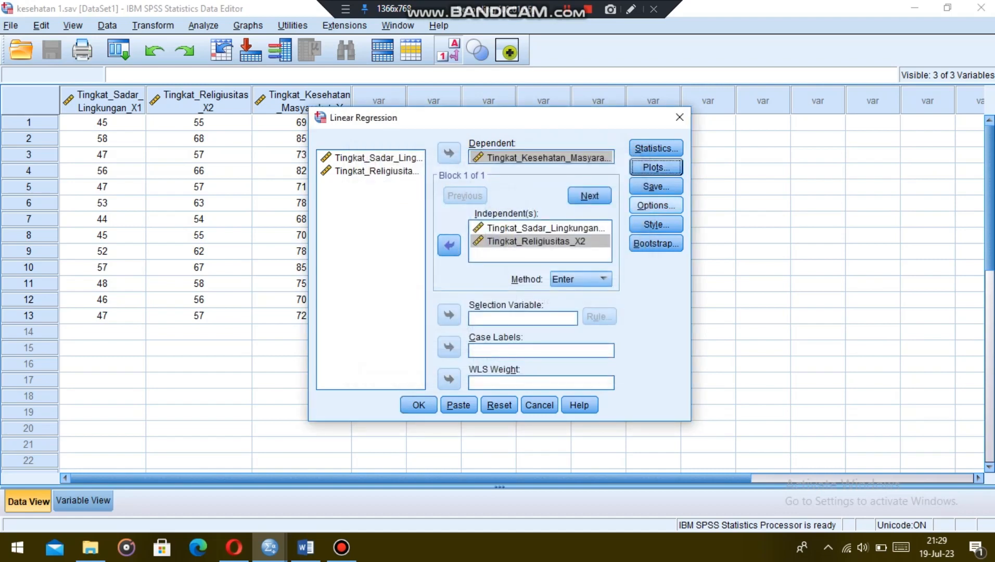
click(656, 206)
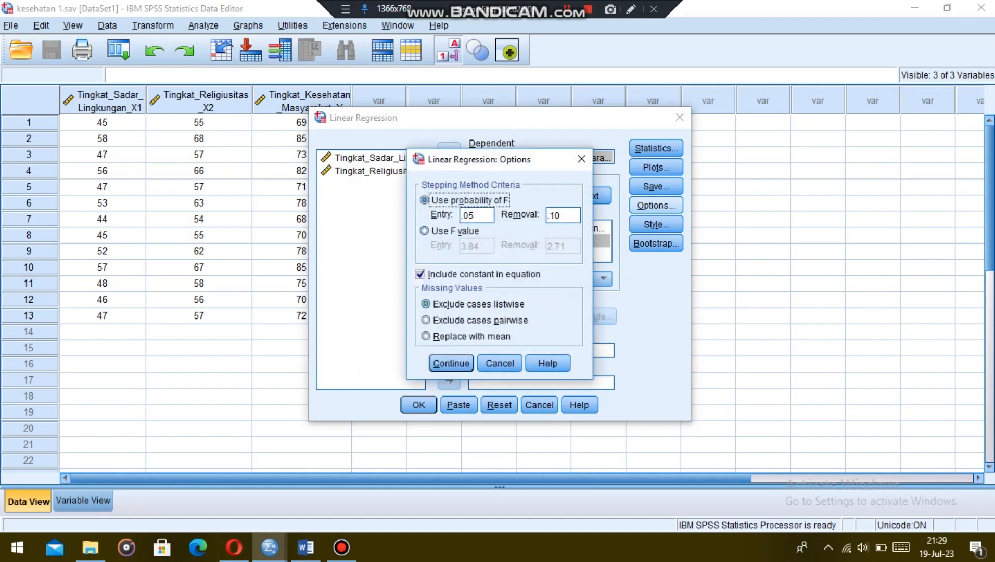
click(452, 363)
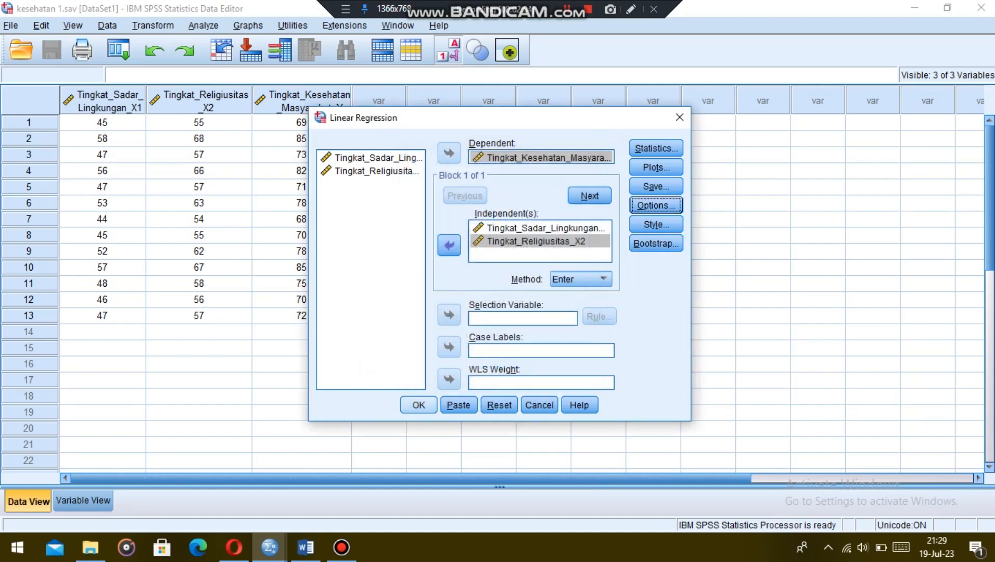
click(419, 405)
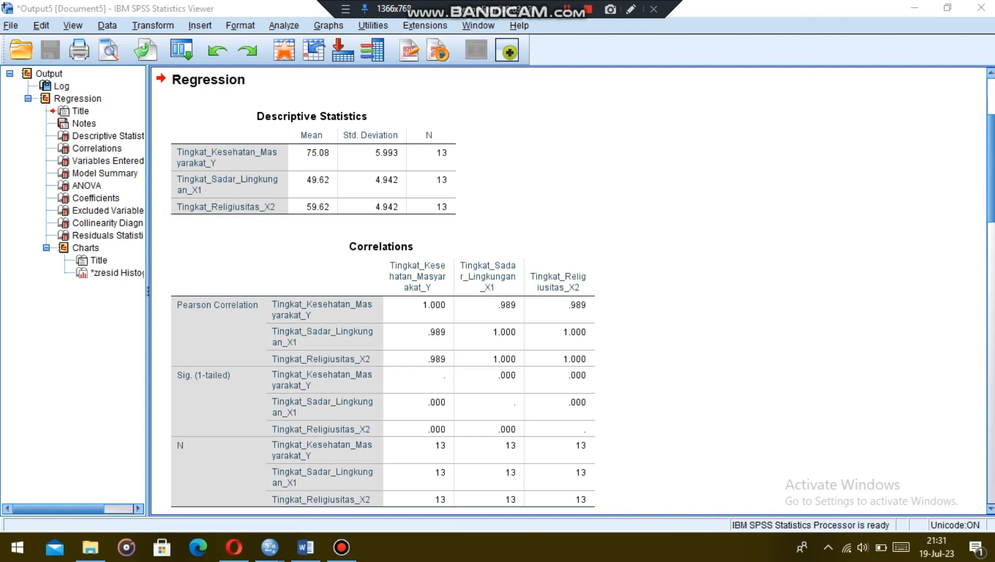
Examine the regression output from the correlations through the model summary, ANOVA, coefficients and remaining tables
drag(991, 168, 991, 188)
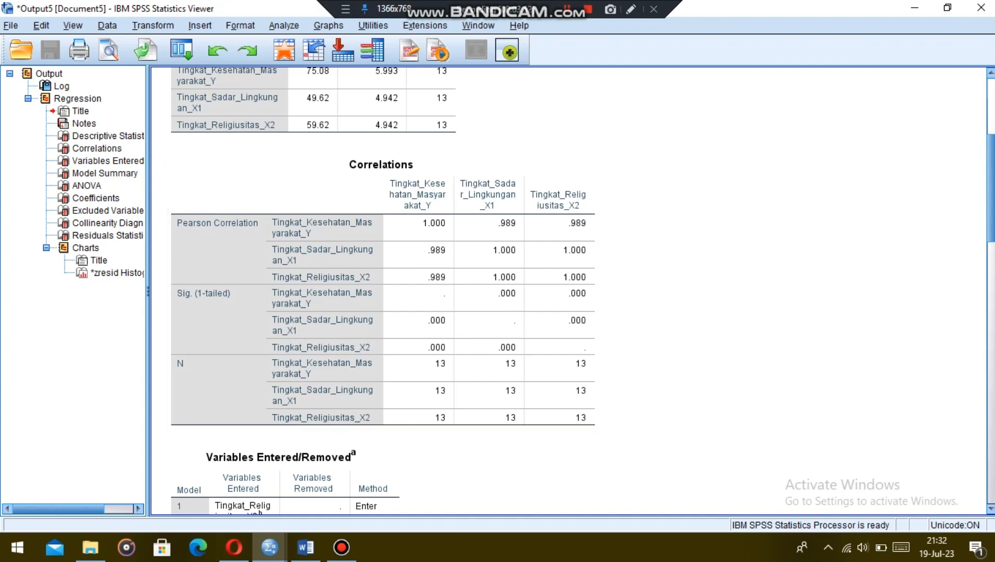
click(567, 9)
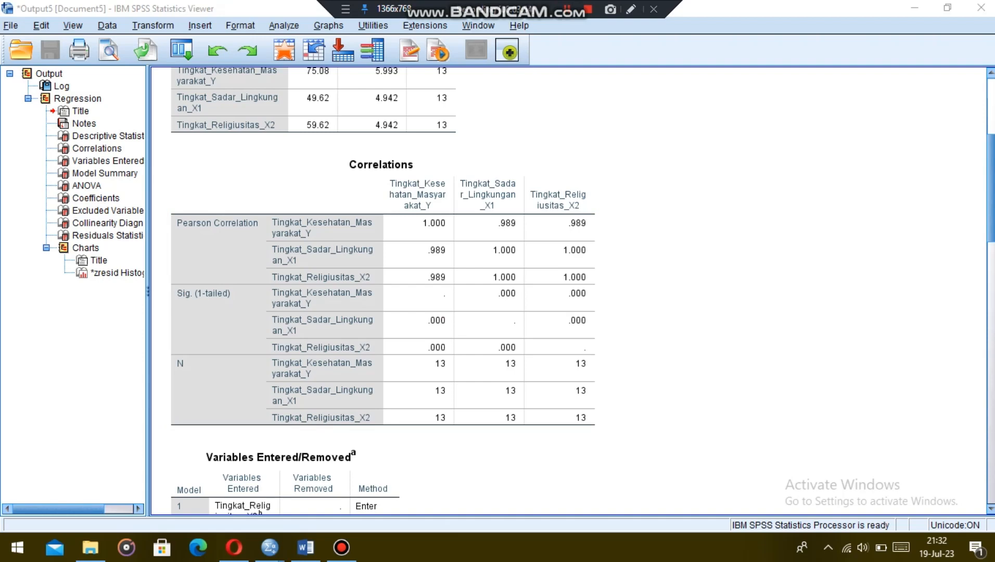
scroll(573, 292, down, 10)
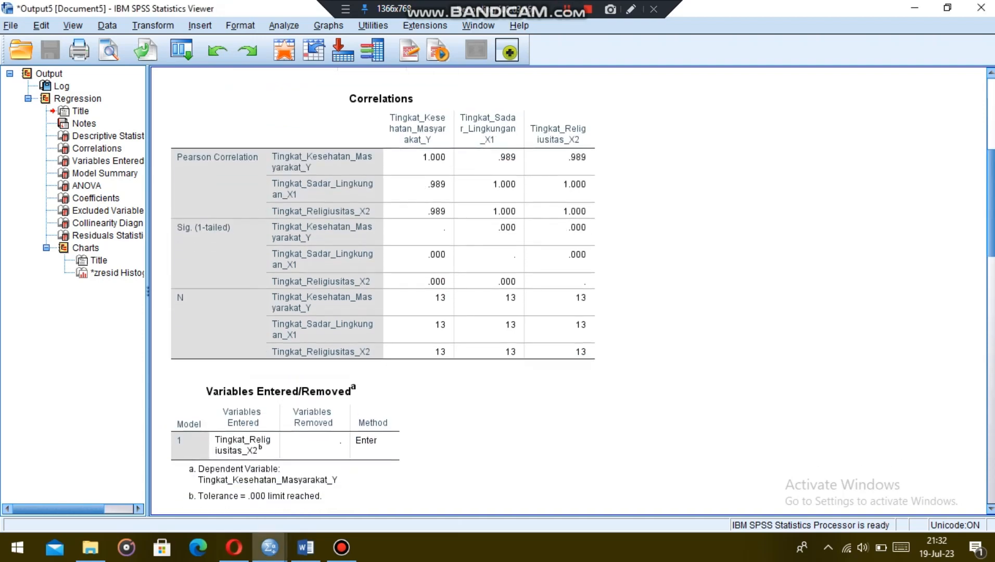
scroll(572, 291, down, 2)
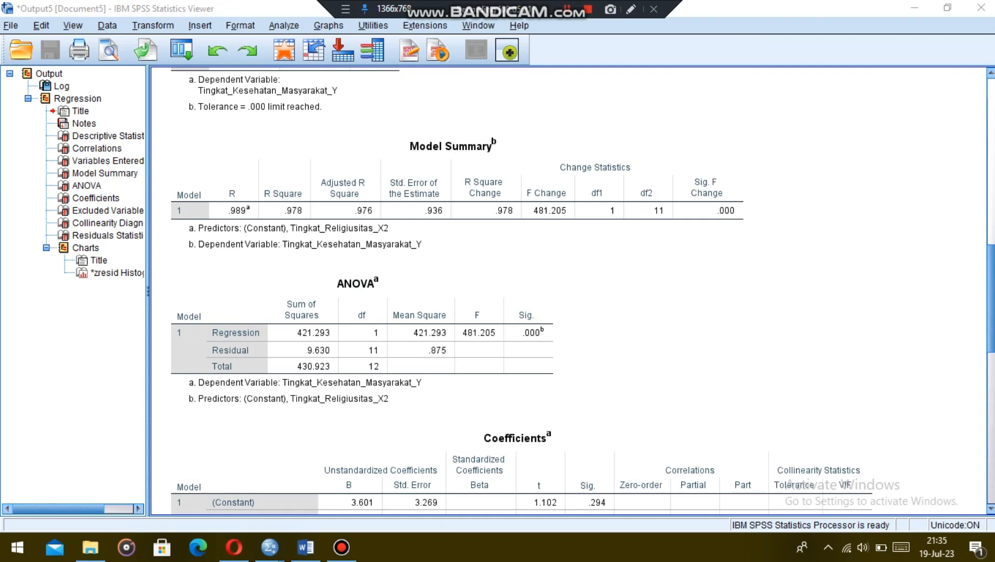
scroll(578, 291, down, 3)
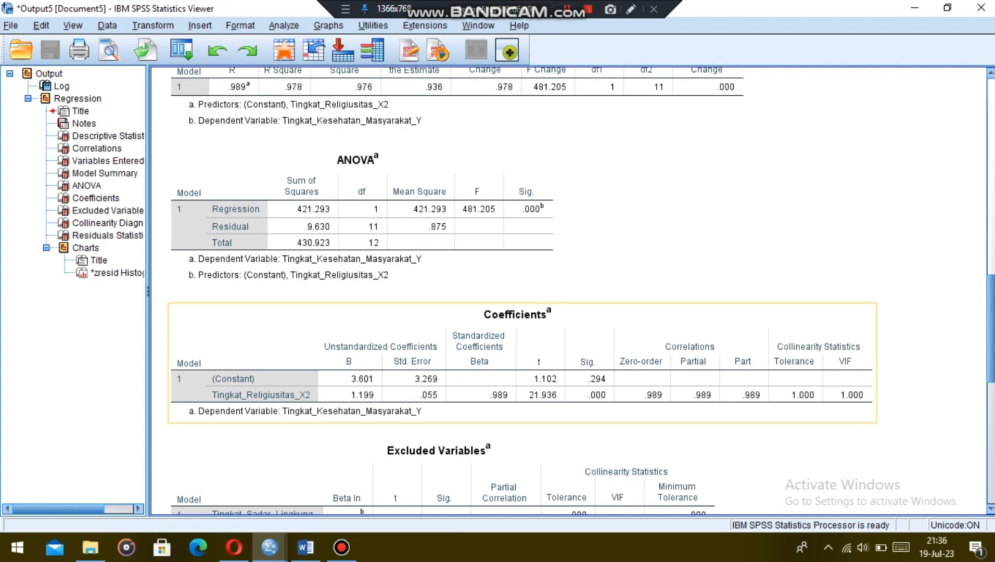
click(567, 9)
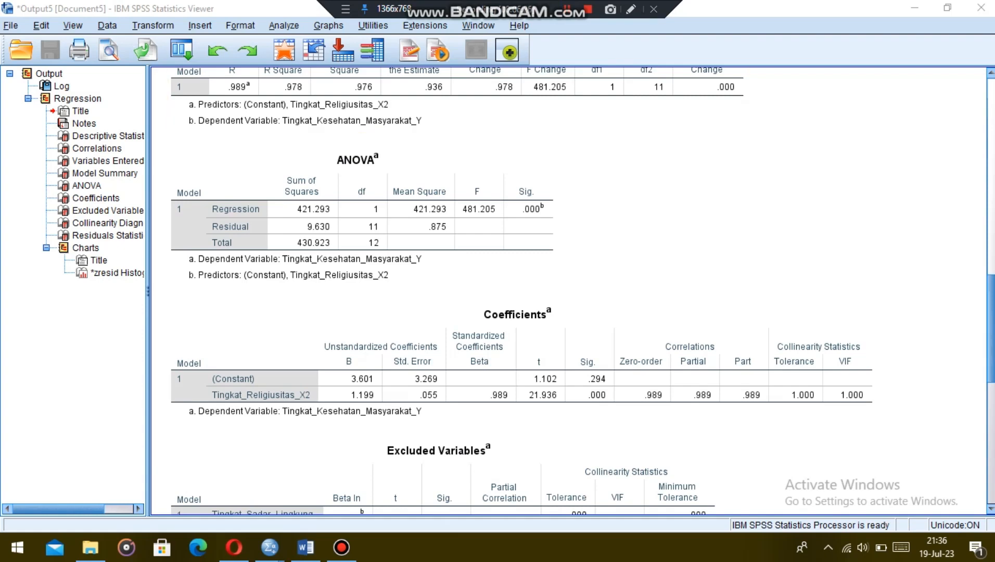
scroll(573, 291, down, 3)
scroll(572, 292, down, 10)
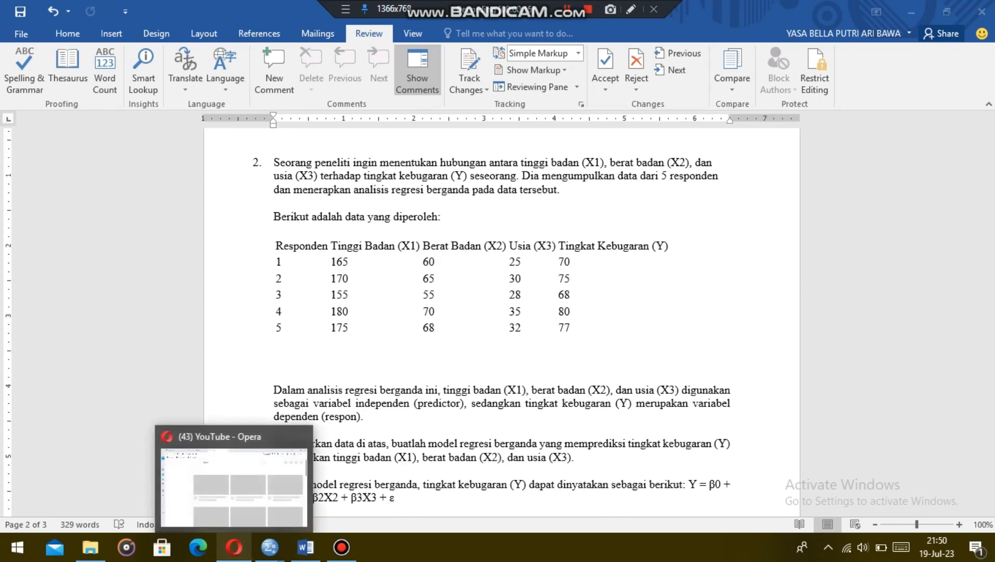
Switch to the kesehatan 2.sav dataset in SPSS and display its data values
mouse_move(270, 547)
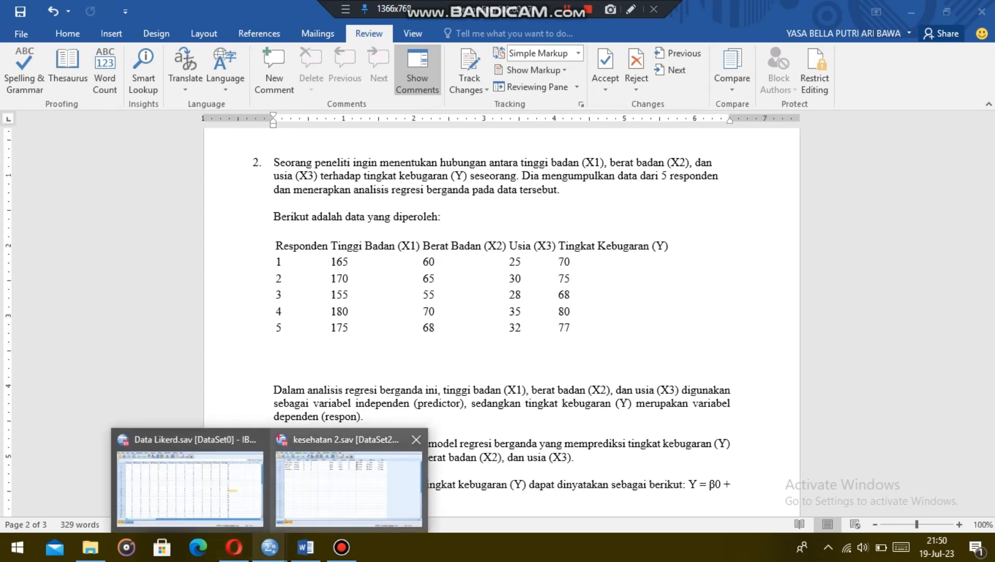
click(349, 486)
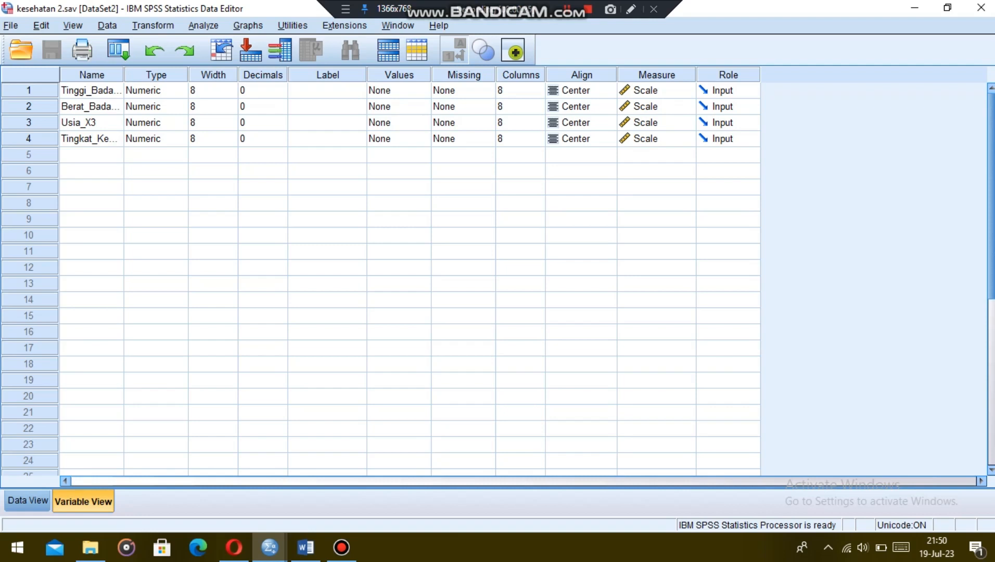
click(27, 501)
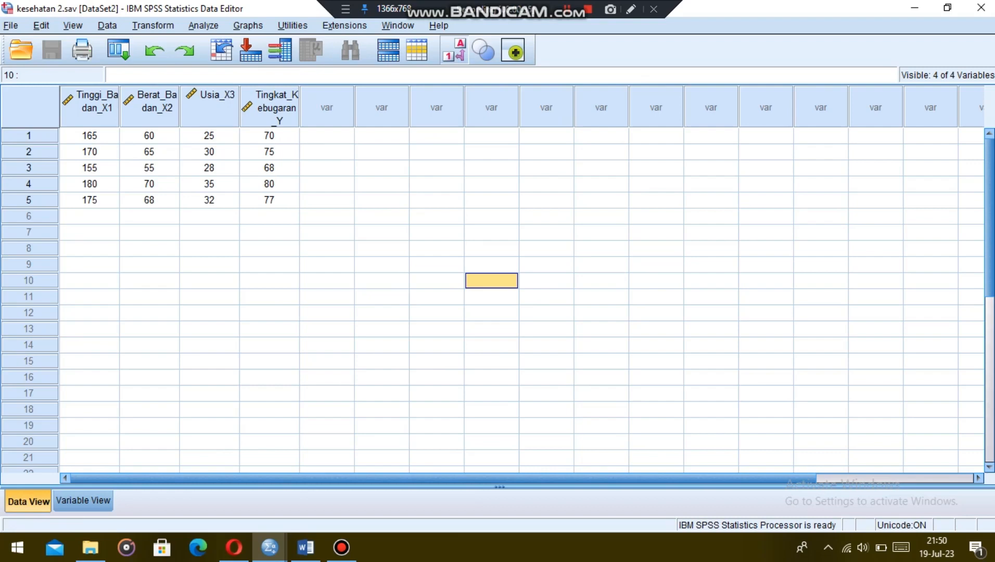
Set up a linear regression of Tingkat_Kebugaran_Y on Tinggi_Badan_X1, Berat_Badan_X2 and Usia_X3, with R squared change, Descriptives, Part and partial correlations, and Collinearity diagnostics
click(203, 26)
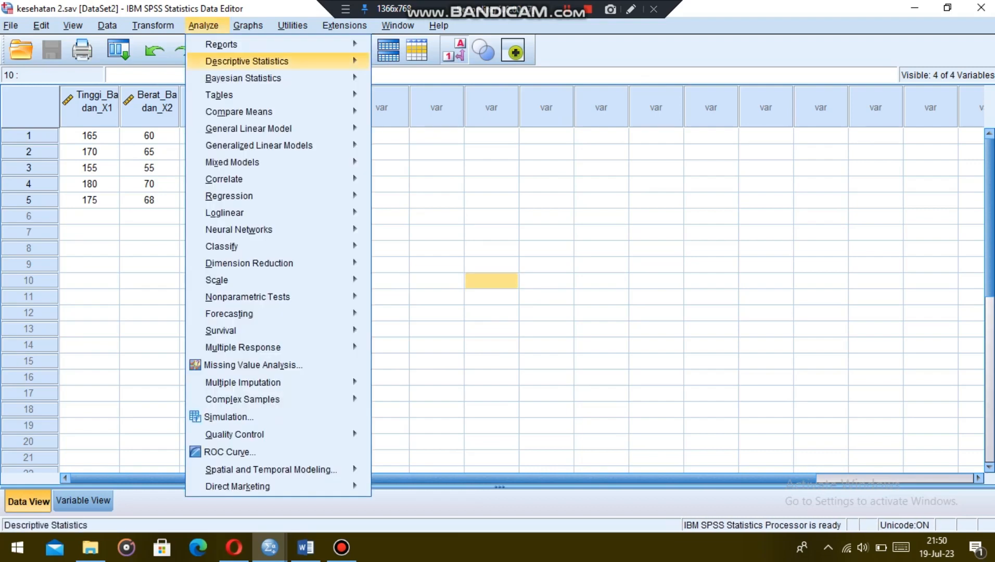
mouse_move(229, 196)
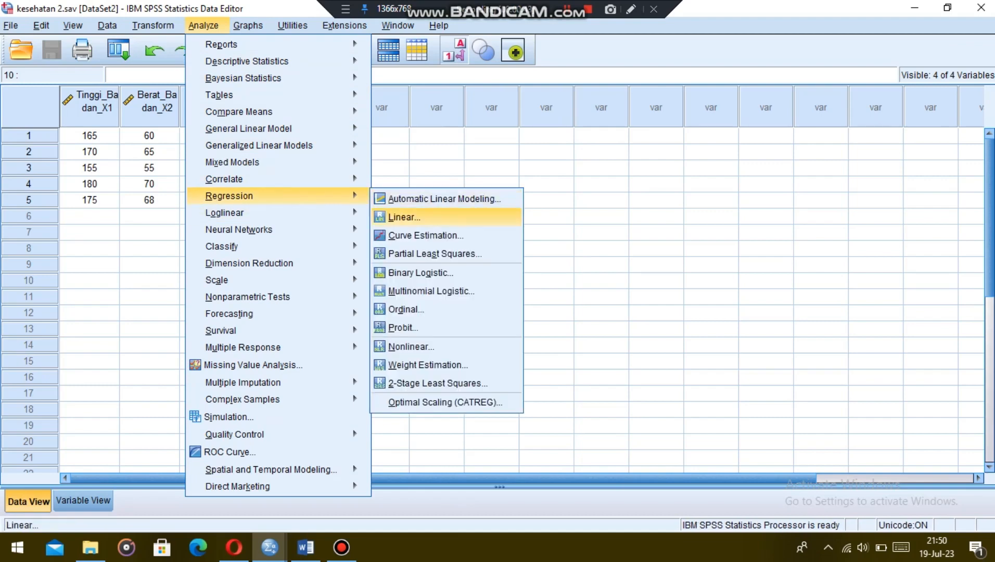
click(404, 218)
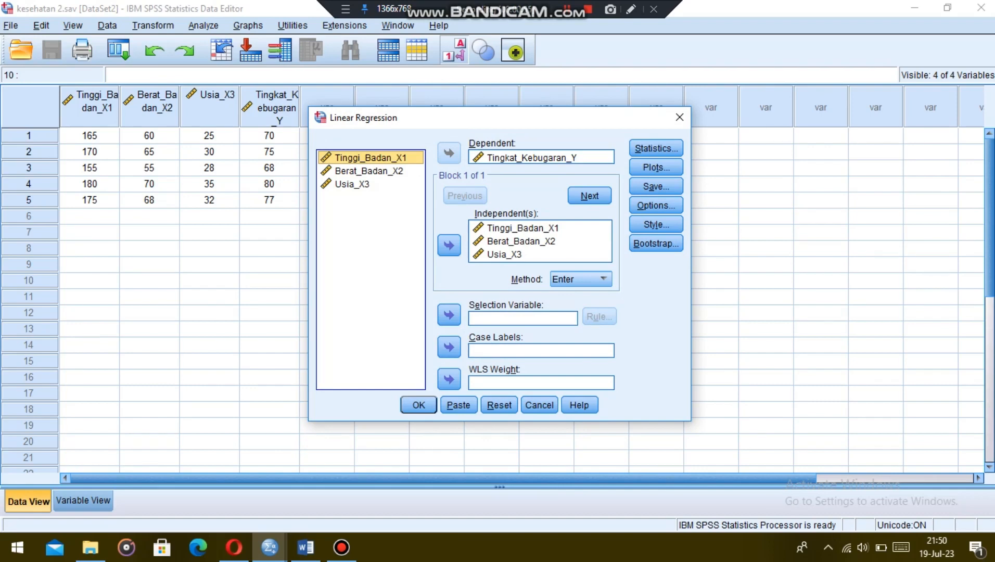
click(656, 148)
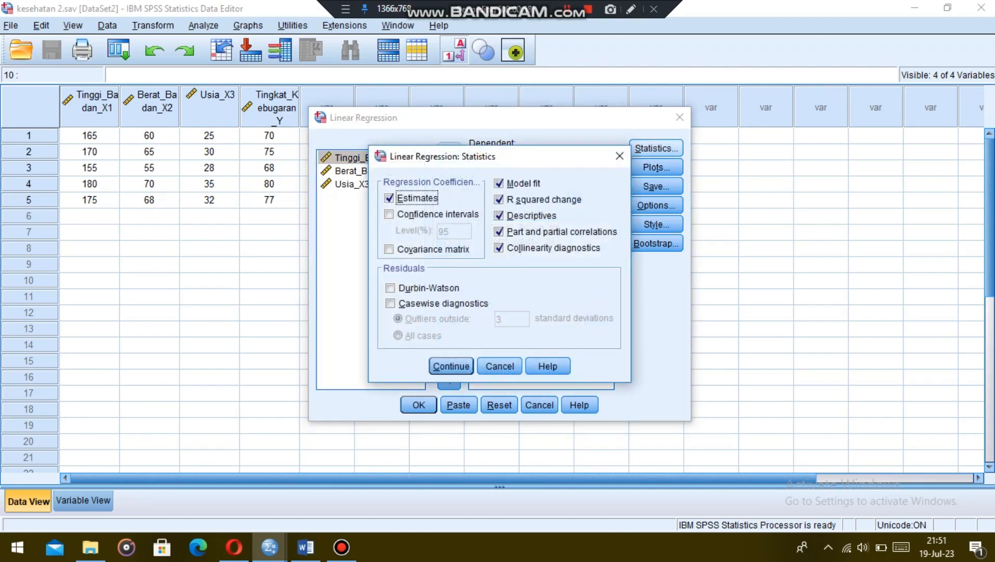
click(499, 200)
click(499, 232)
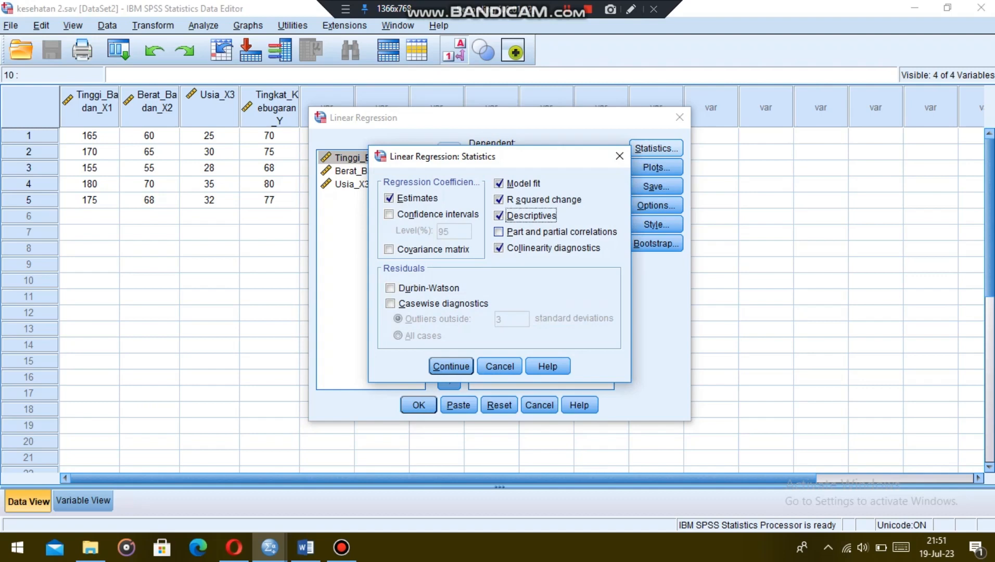
click(498, 232)
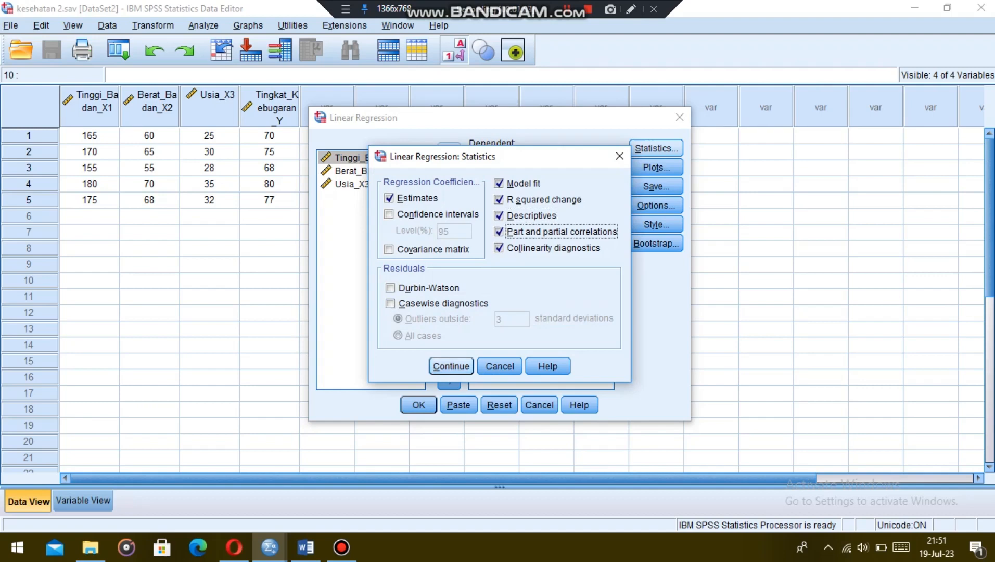
click(450, 366)
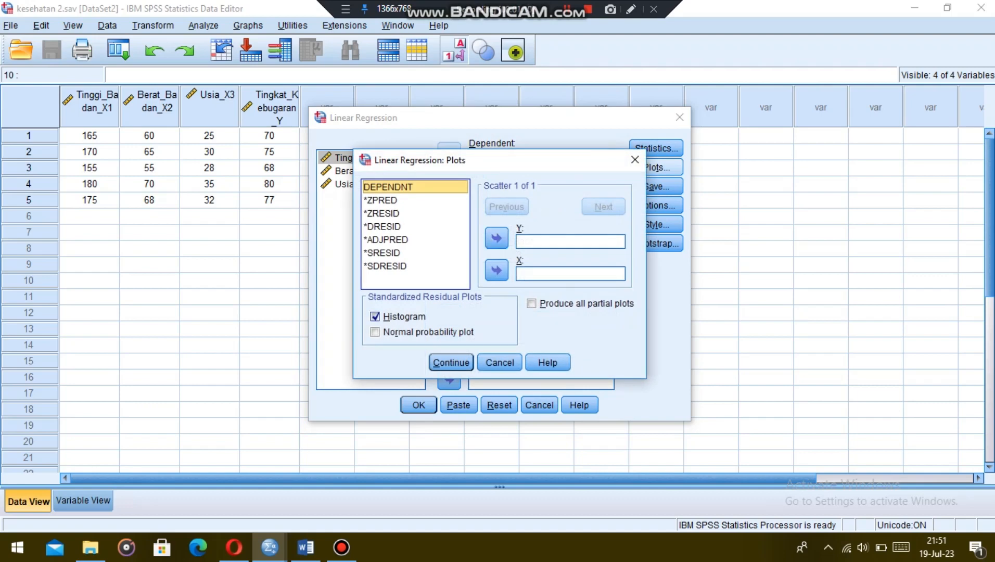
Keep the standardized residual histogram and the default options with entry .05 and removal .10, and run the regression
click(451, 363)
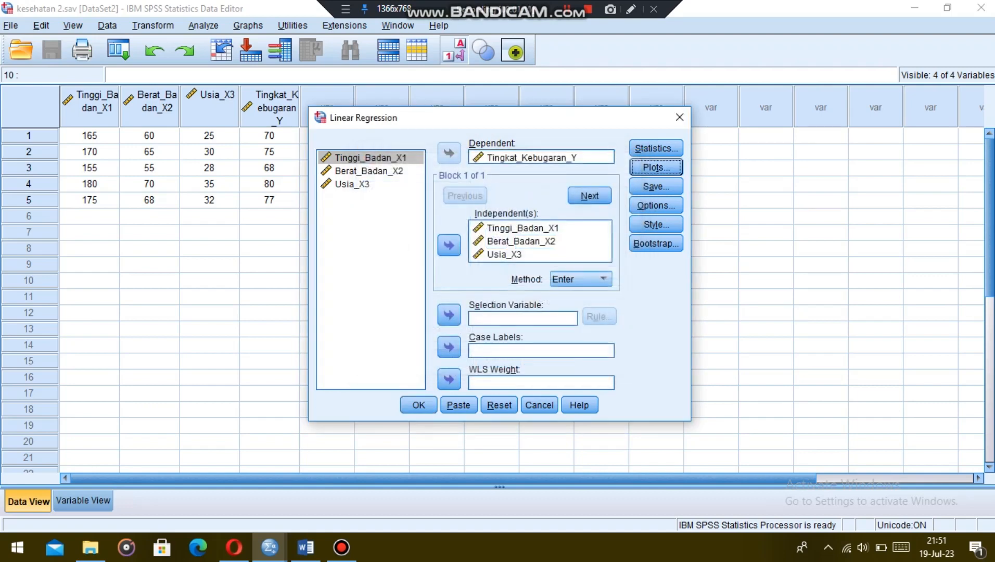
click(656, 205)
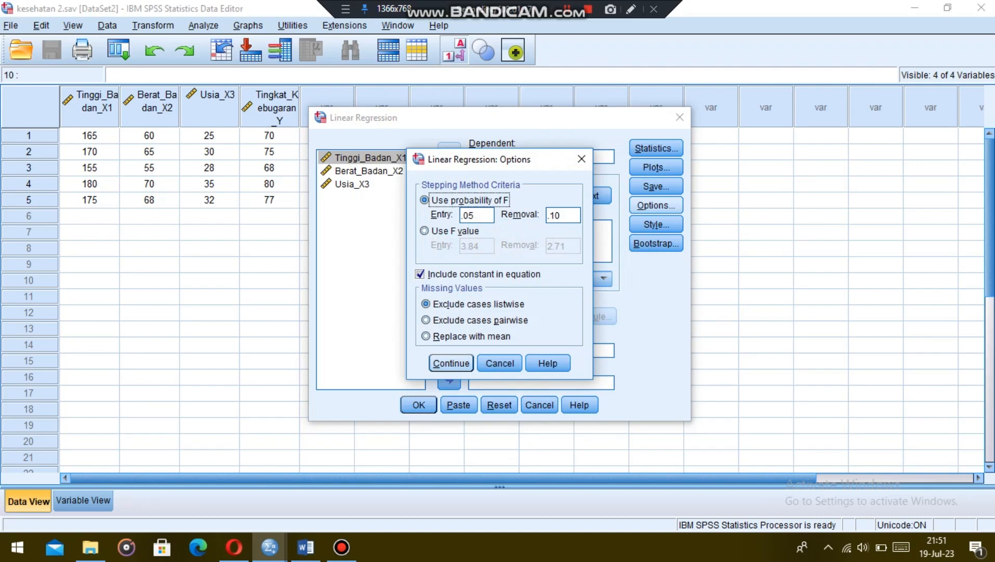
click(451, 363)
click(418, 405)
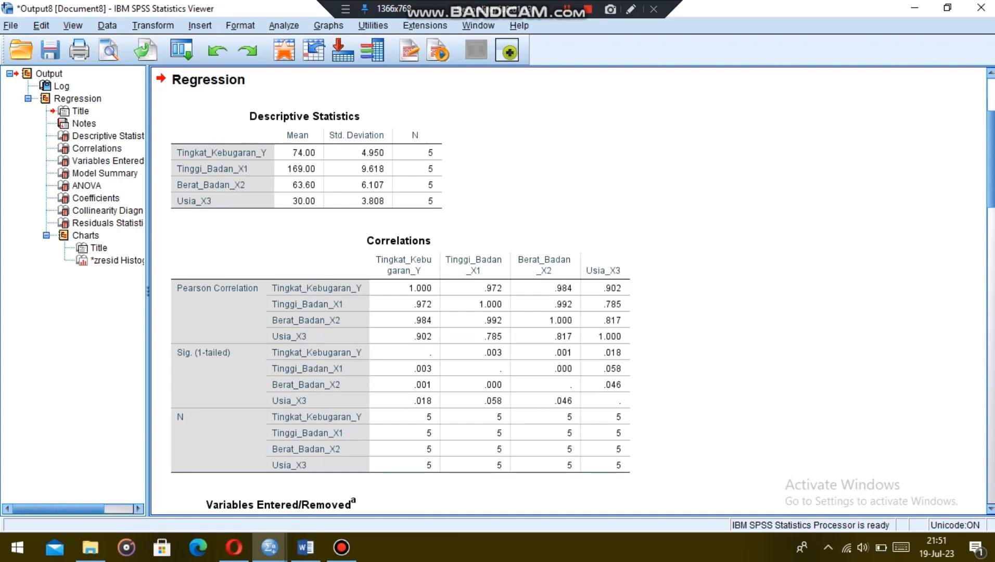
Examine the fitness-level regression output, covering the ANOVA, coefficients, collinearity diagnostics, residuals statistics and histogram
drag(991, 159, 991, 318)
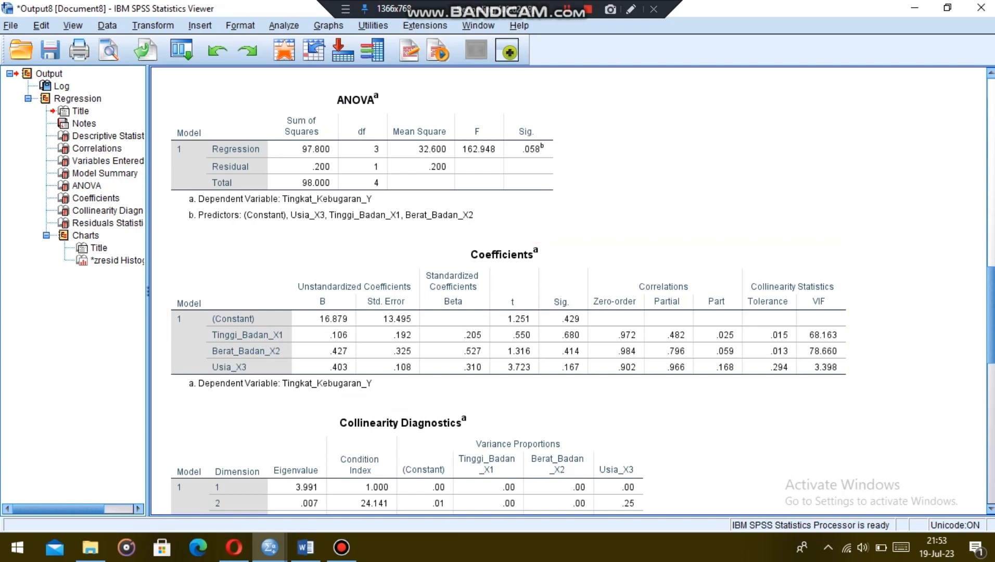
scroll(573, 292, down, 10)
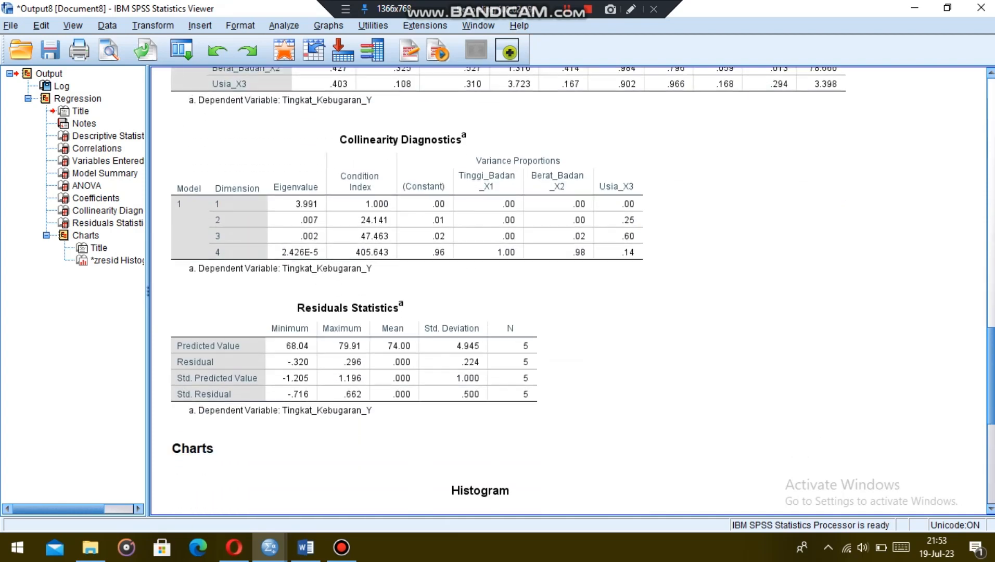
scroll(573, 291, down, 3)
scroll(573, 292, up, 5)
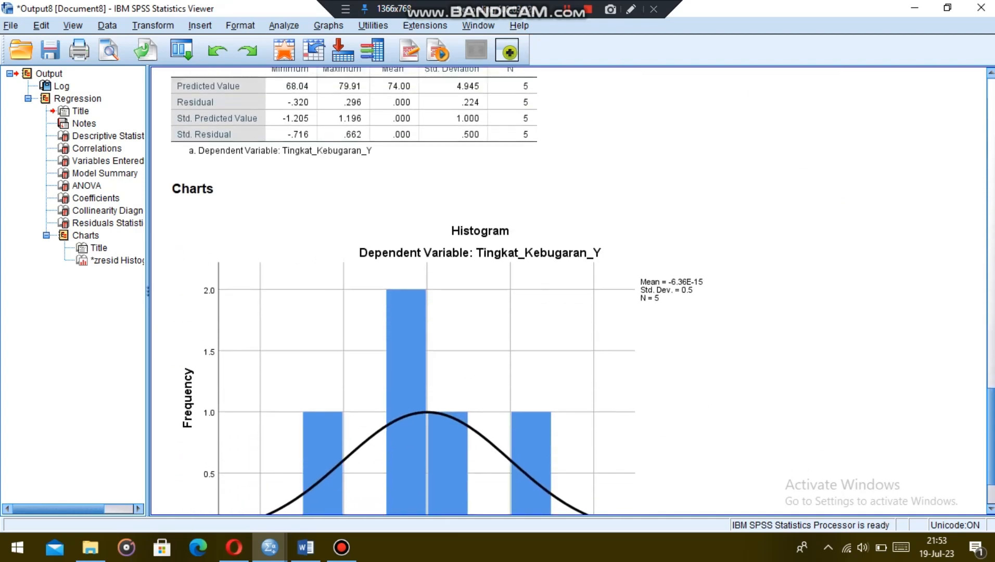
scroll(572, 291, up, 6)
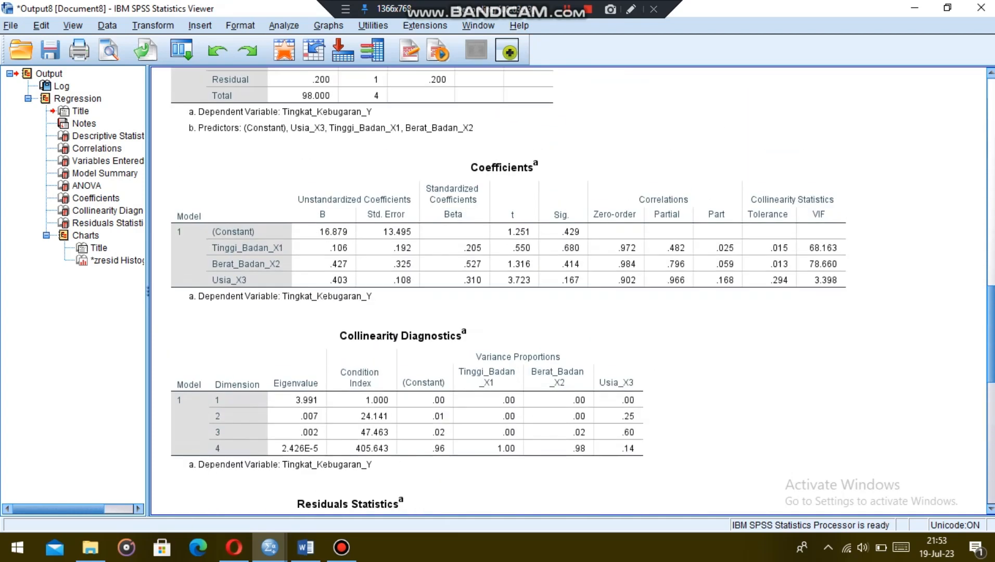